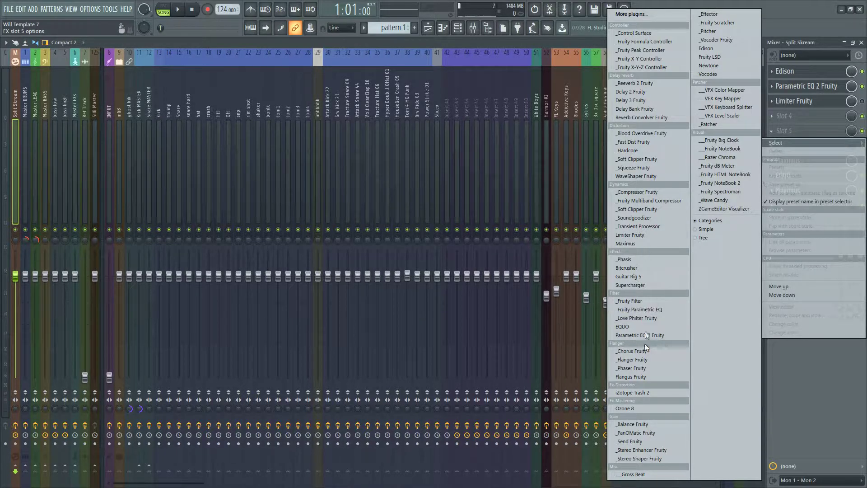
Step: Load Parametric EQ 2 Fruity into effect slot 4 of the Split Skream track and nudge its low-cut band
click(584, 39)
click(774, 117)
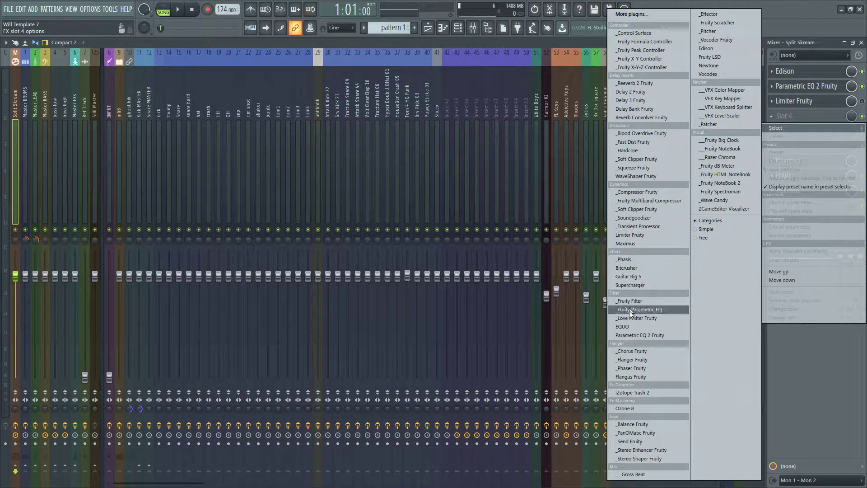
click(637, 210)
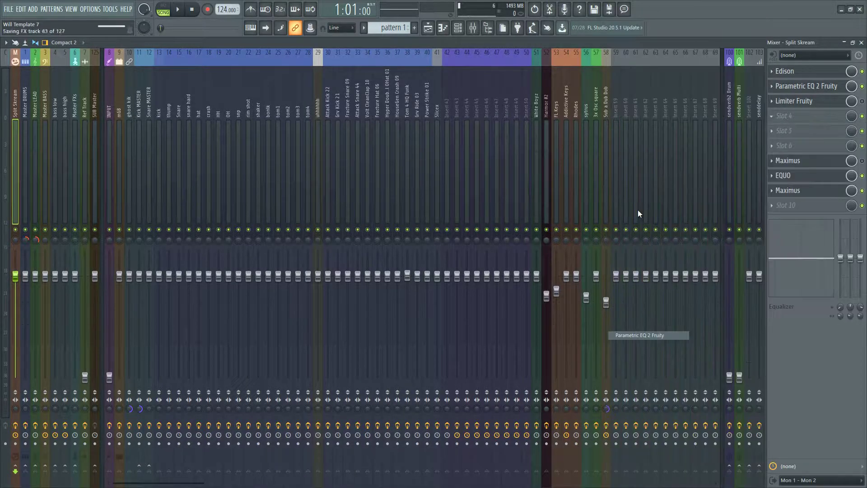
drag(233, 147, 395, 167)
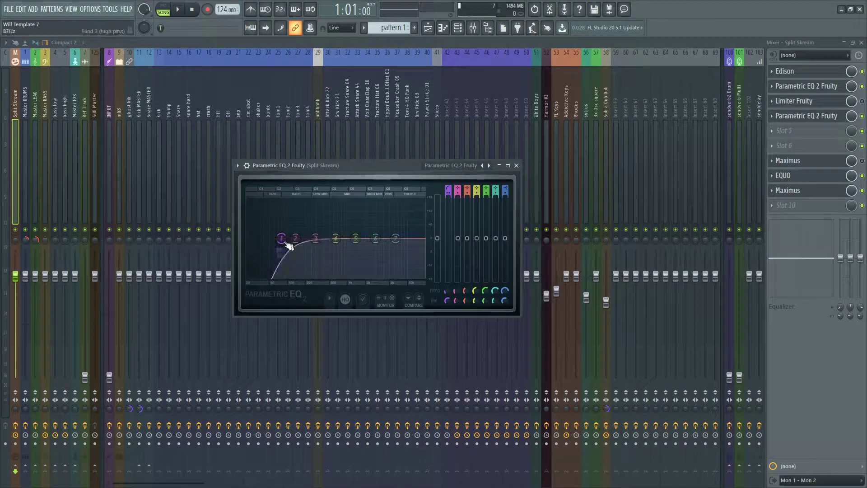
drag(281, 239, 280, 238)
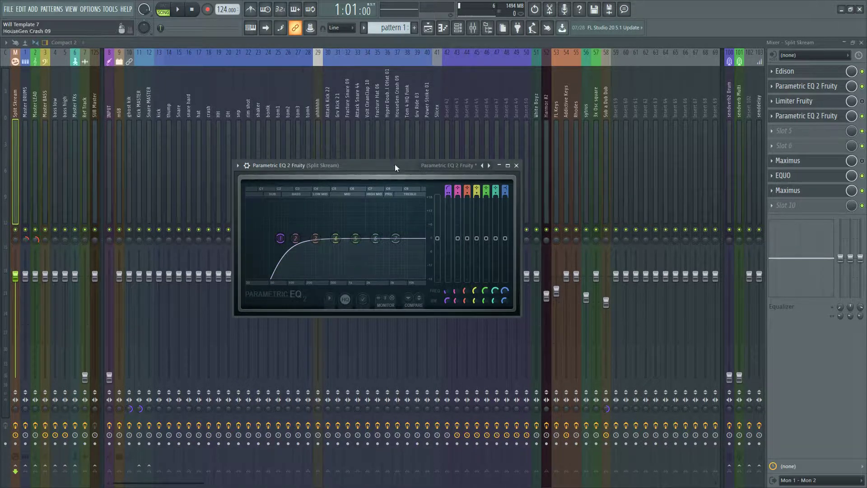
mouse_move(395, 167)
mouse_down()
mouse_move(406, 172)
mouse_move(393, 183)
mouse_up()
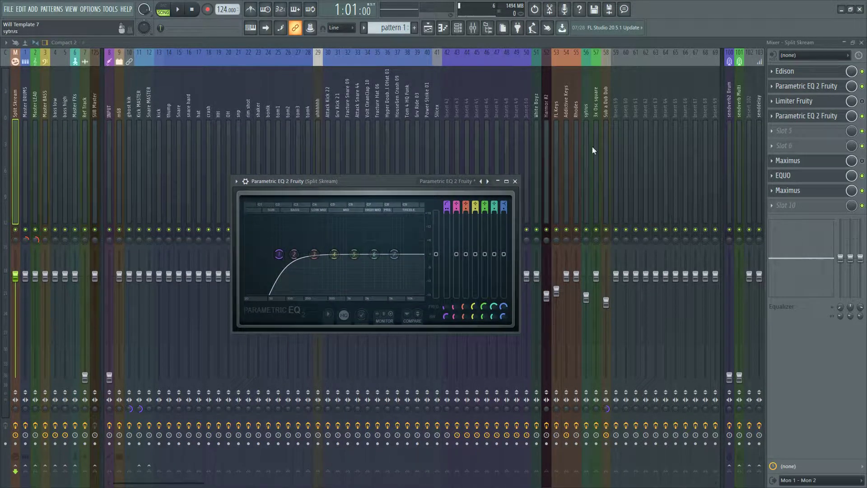
Step: Load Edison into effect slot 5 of the Split Skream track and close its window
click(773, 136)
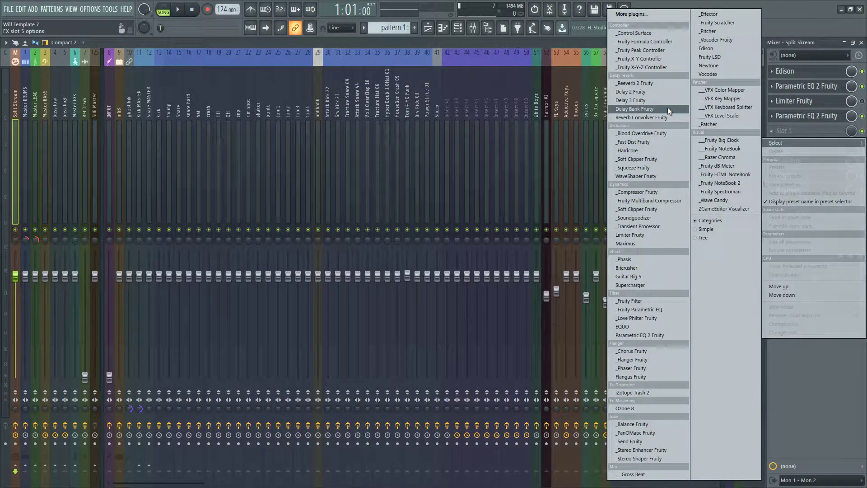
key(e)
key(e)
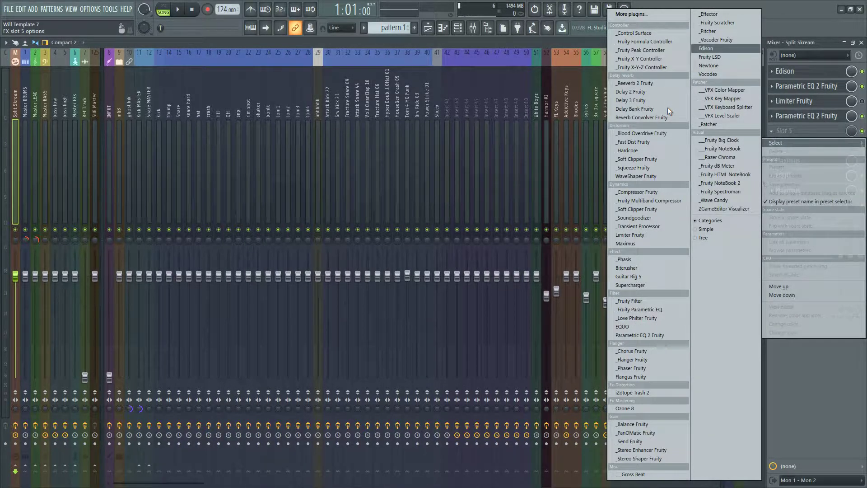
key(e)
key(e)
key(e)
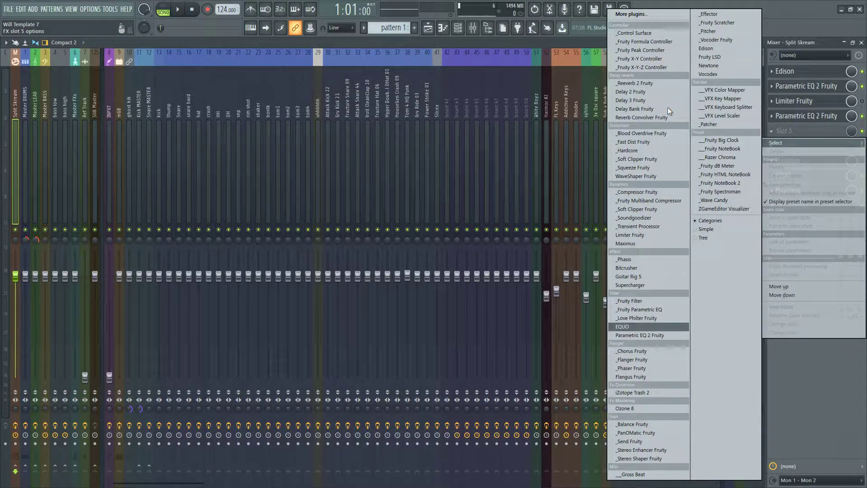
key(e)
key(e)
key(e)
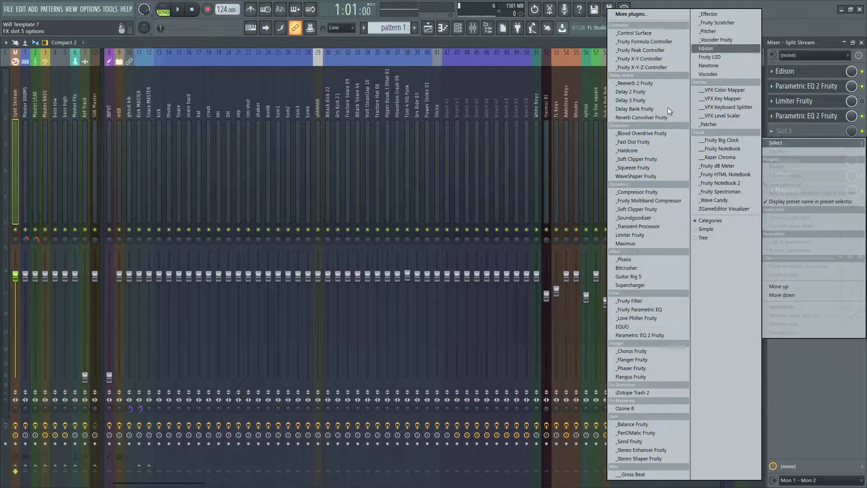
key(Return)
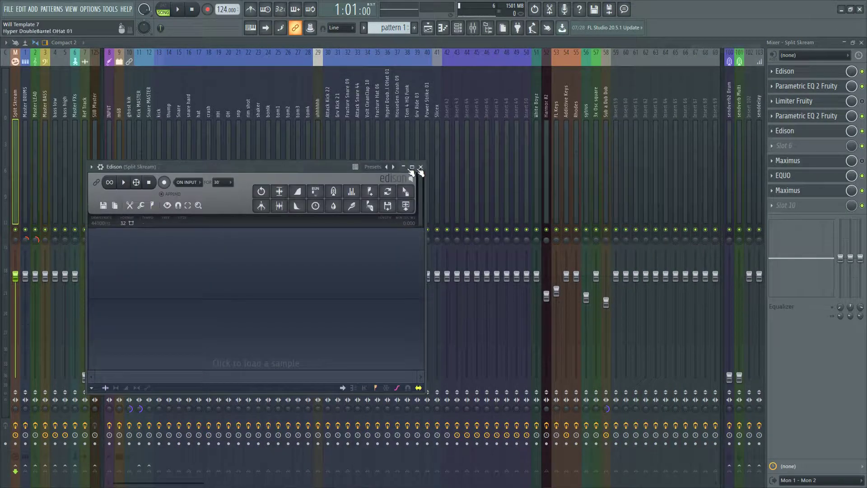
click(421, 168)
Step: Load Limiter Fruity into effect slot 6 and move its window over the middle of the mixer
click(774, 147)
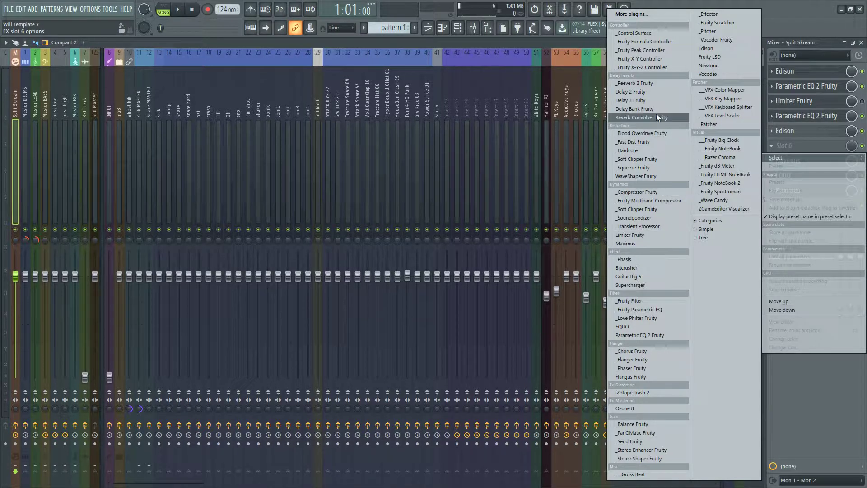
click(638, 236)
drag(179, 85, 417, 163)
Step: Compare the limiter's LIMIT and COMP modes, examining the ceiling control and ending in COMP mode
click(303, 297)
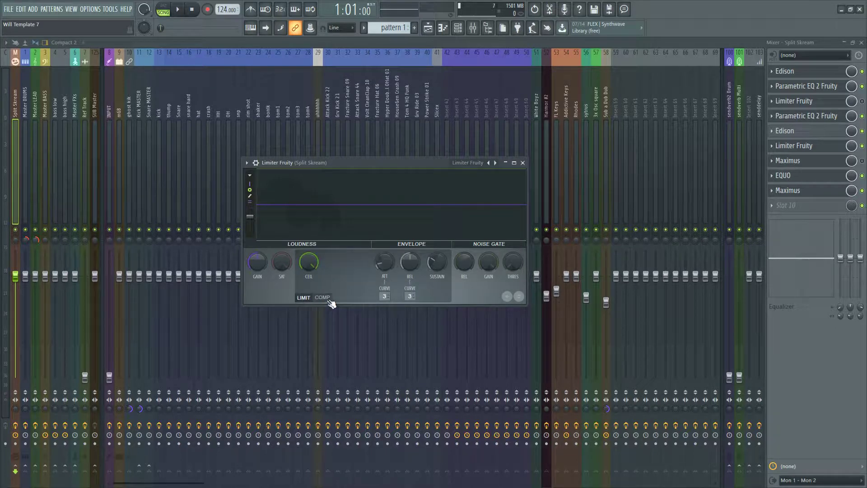
click(325, 298)
click(306, 298)
mouse_move(309, 265)
mouse_down()
mouse_move(310, 298)
mouse_move(310, 265)
mouse_up()
click(324, 297)
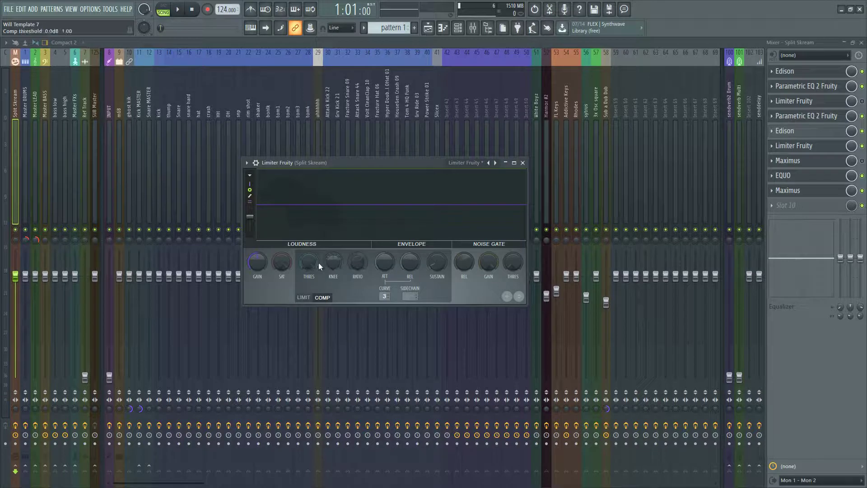
Step: Try a compressor threshold of -3.0 dB in the limiter, reset it to default and close the plugin window
drag(304, 264, 305, 289)
right_click(305, 264)
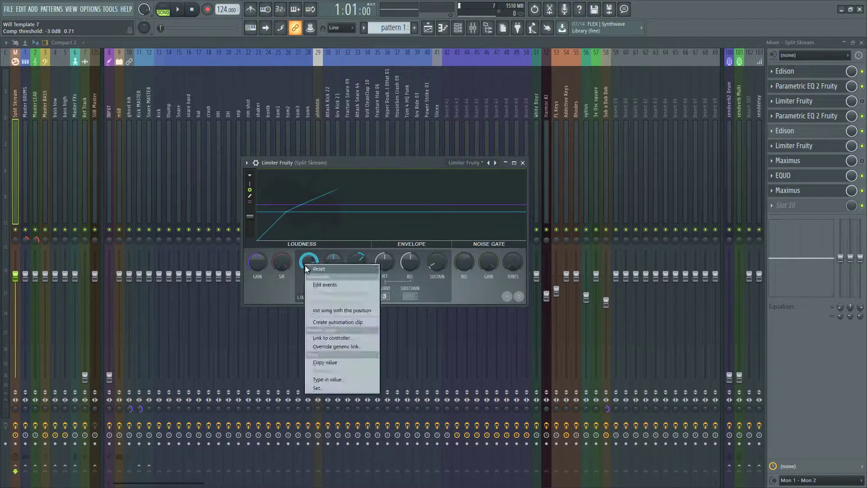
click(307, 268)
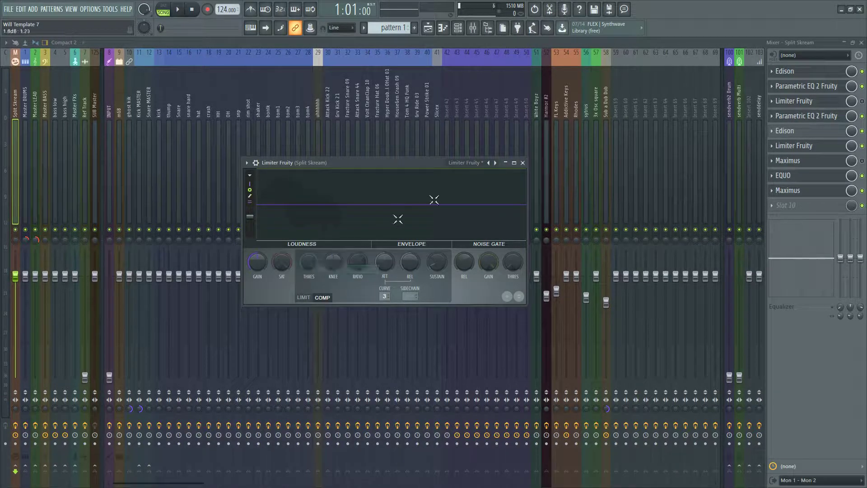
click(523, 163)
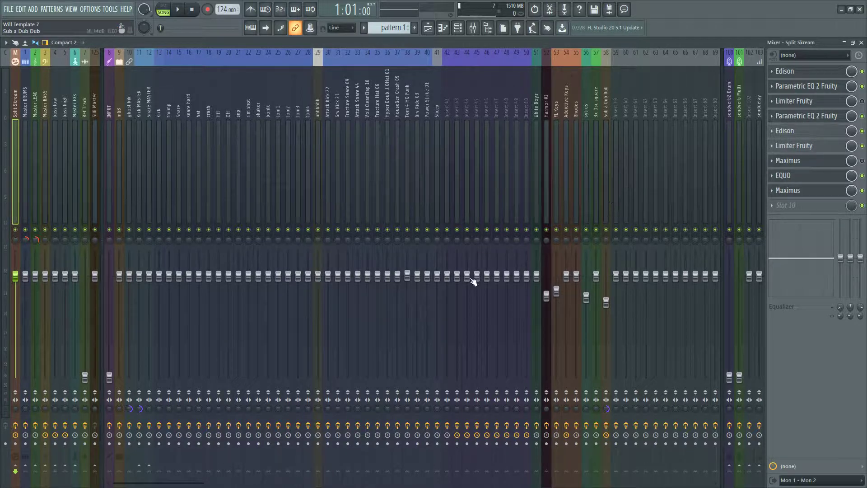
Step: Switch to File Explorer and show the full paths of the Plugin database and Plugin presets\Effects folders
key(super)
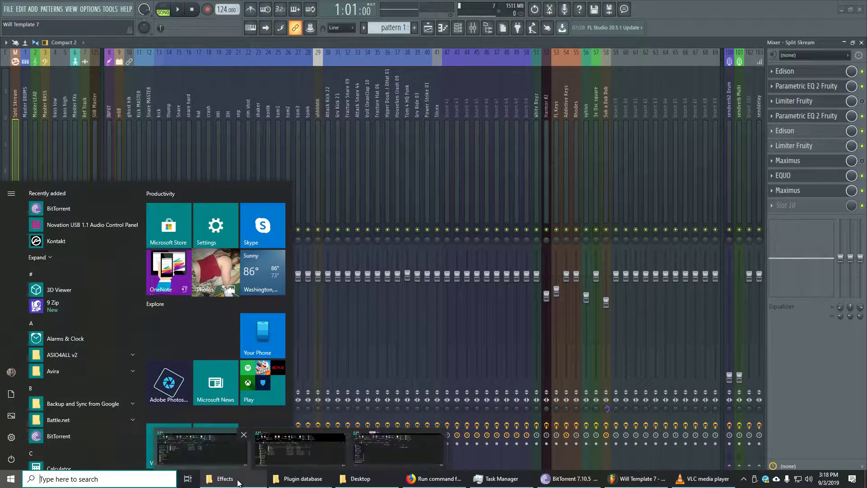
click(231, 479)
click(302, 479)
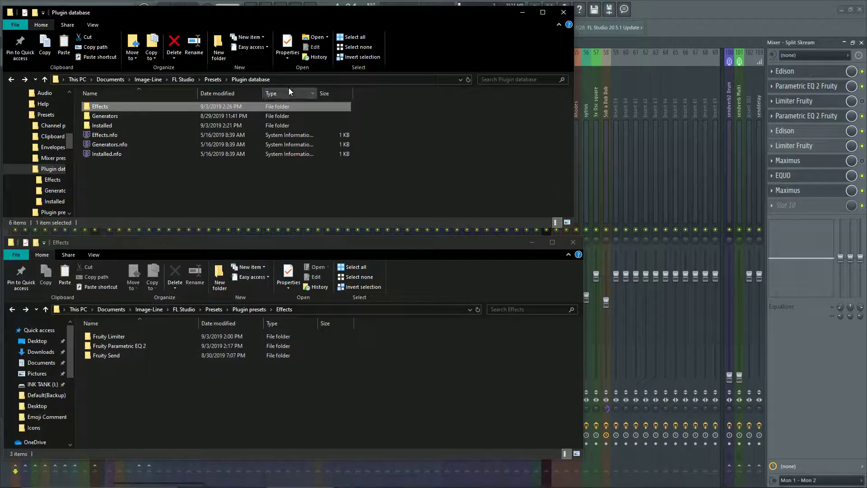
click(352, 76)
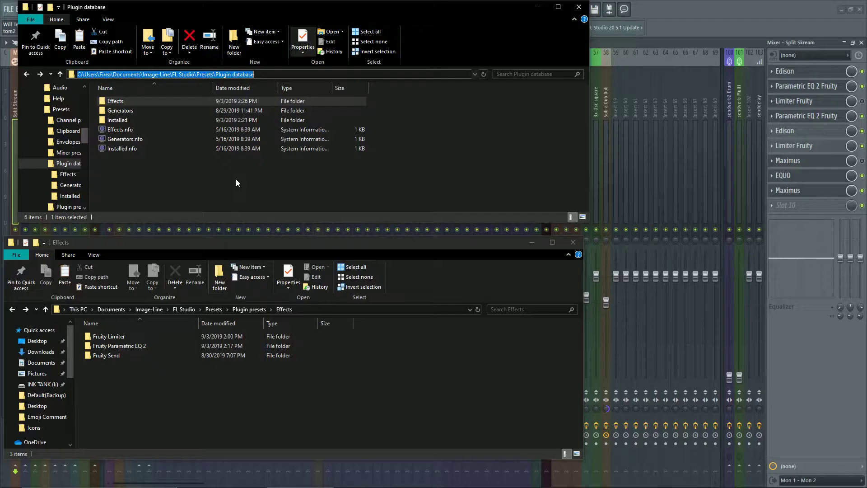
click(253, 242)
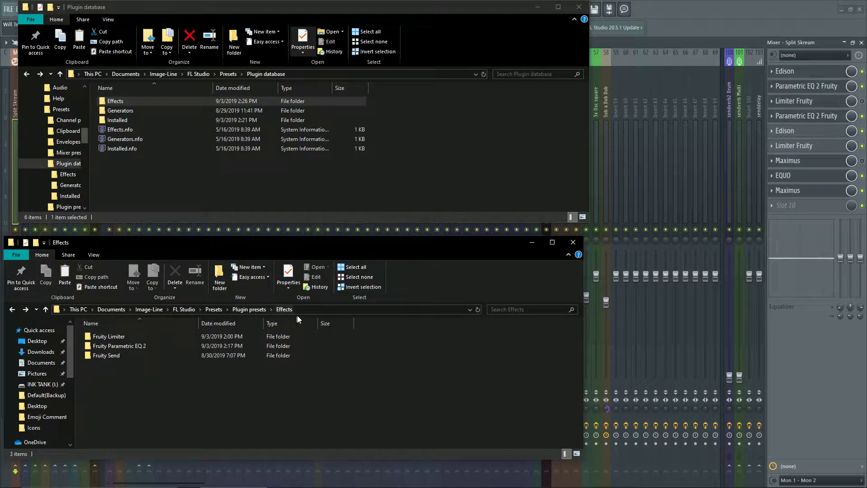
click(317, 311)
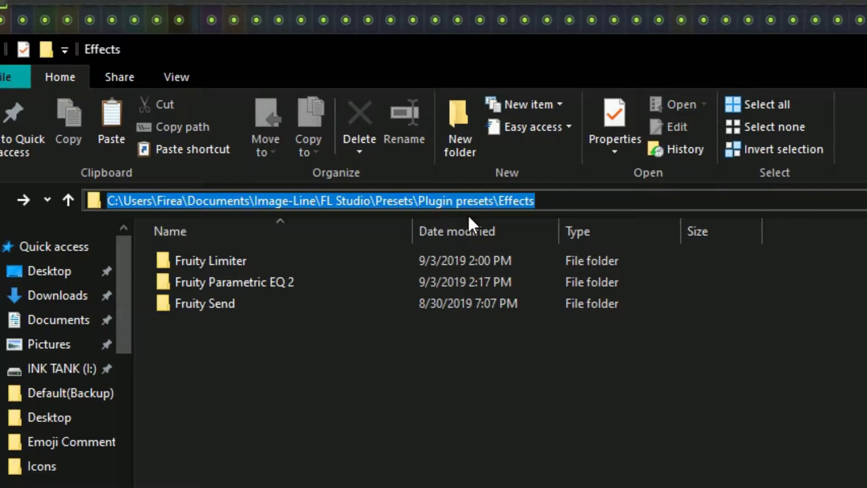
Step: Examine the preset files in the Fruity Limiter folder under Plugin presets\Effects and return to FL Studio
click(219, 268)
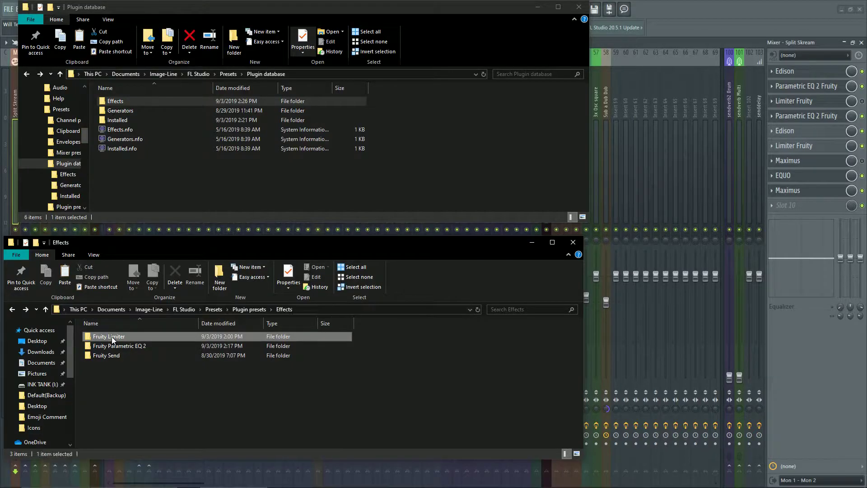
double_click(113, 339)
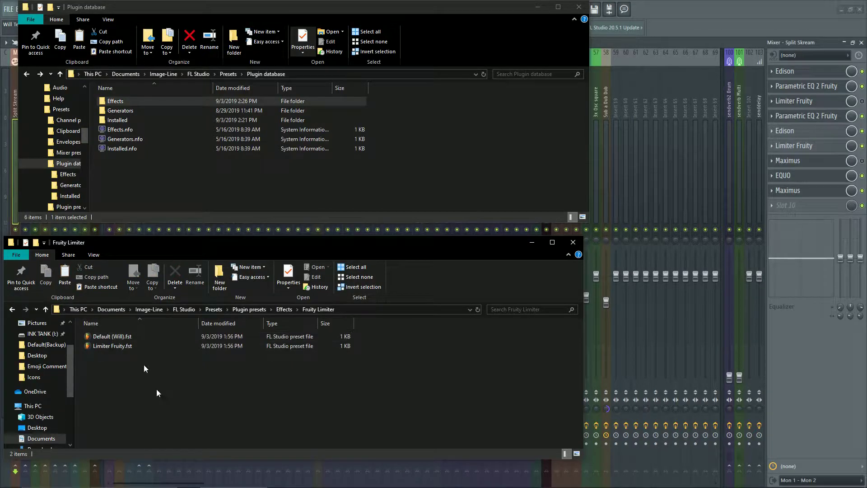
click(11, 311)
double_click(110, 339)
click(674, 6)
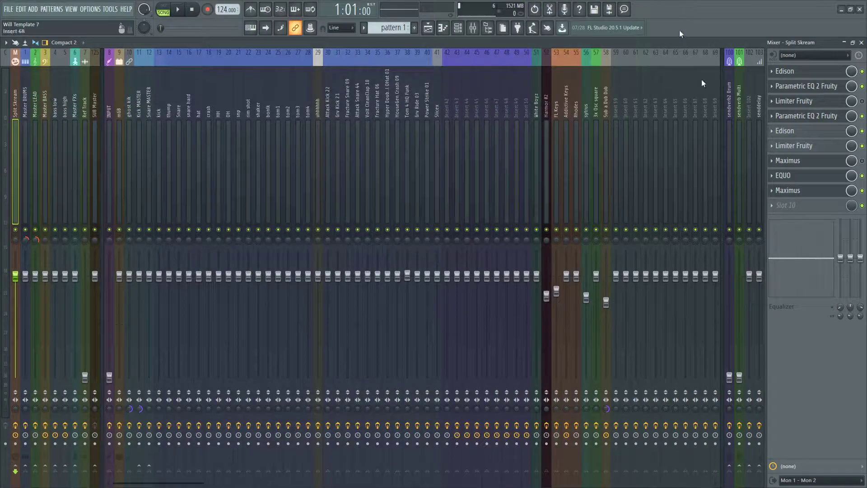
Step: Open Maximus from effect slot 7 and examine the attack settings of its LOW, MID, HIGH and MASTER bands
click(787, 164)
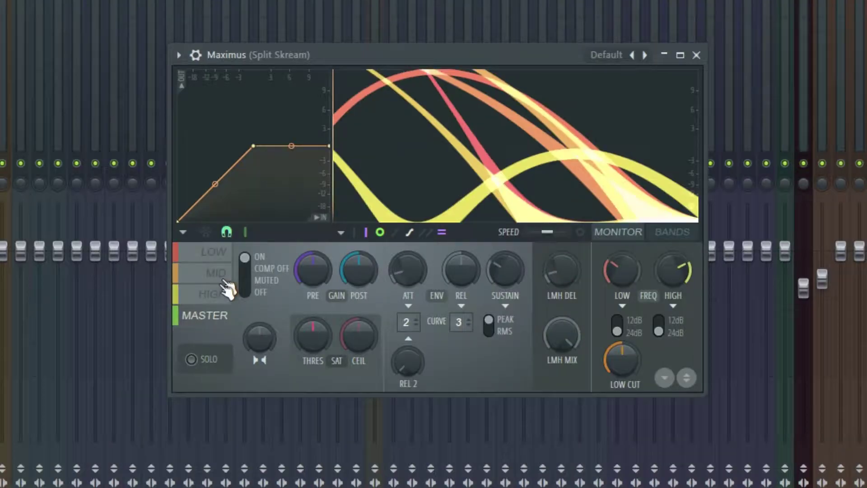
click(217, 292)
click(215, 274)
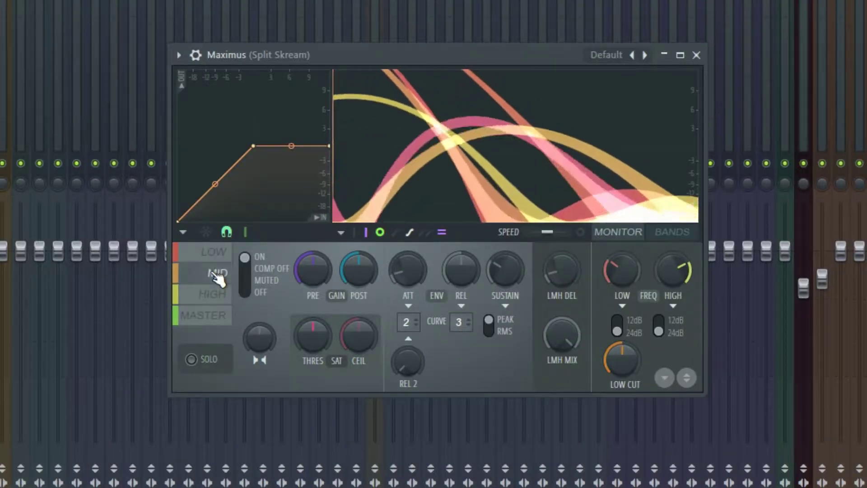
click(220, 293)
drag(408, 270, 407, 260)
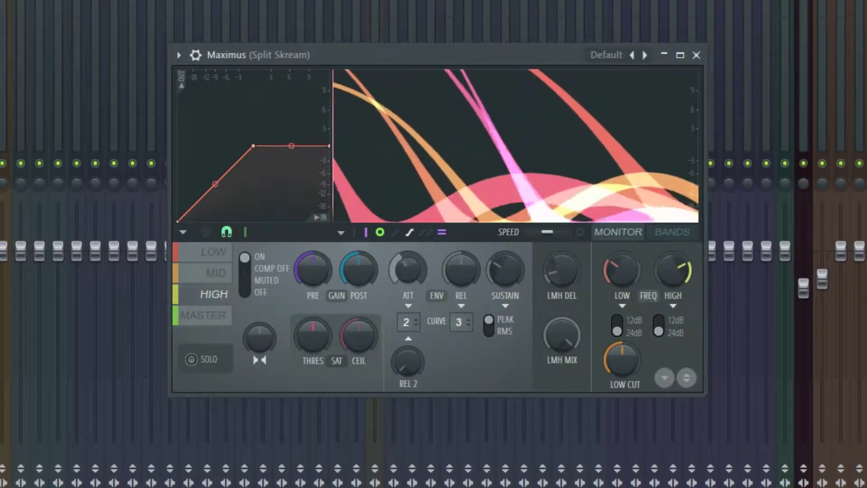
click(216, 273)
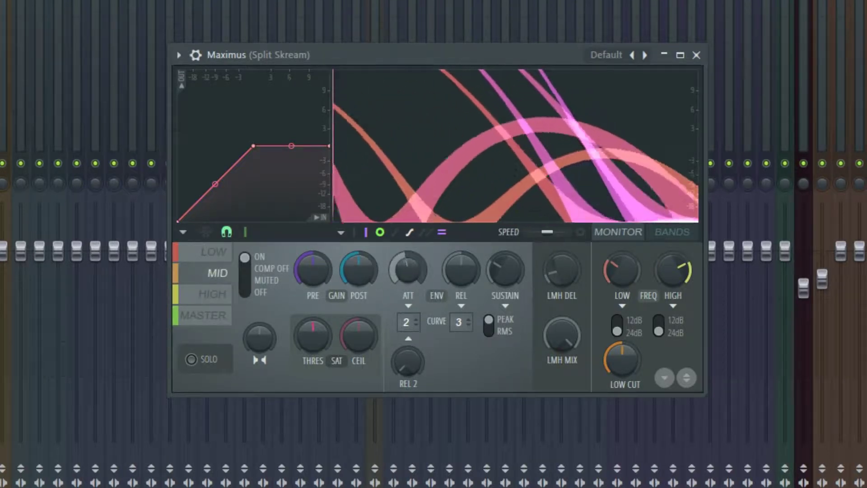
click(215, 252)
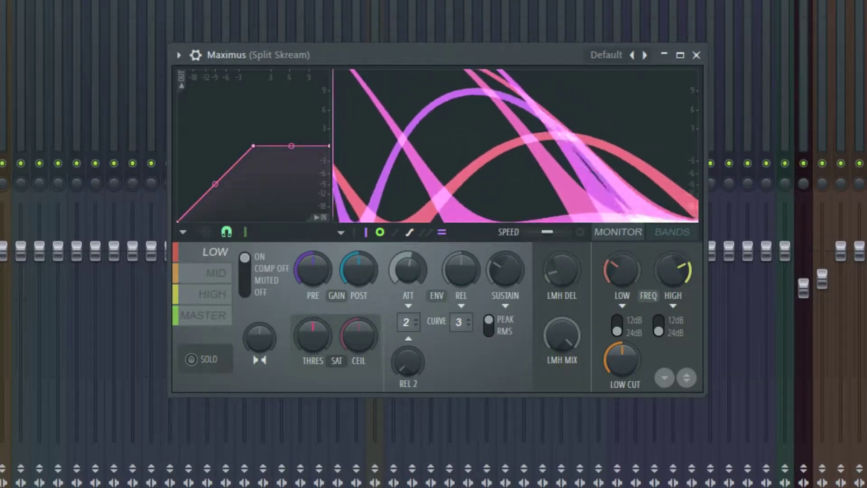
click(213, 316)
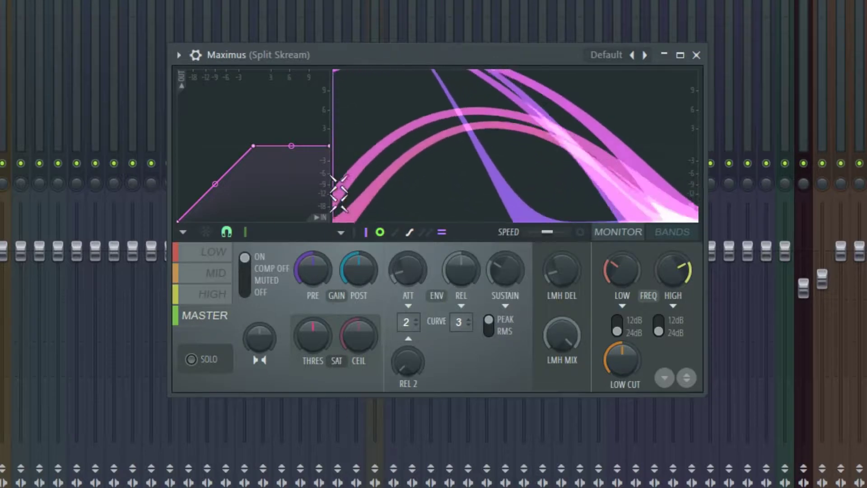
Step: Save the current Maximus settings as a preset named "Default" followed by the owner's first name in parentheses
drag(452, 56, 517, 57)
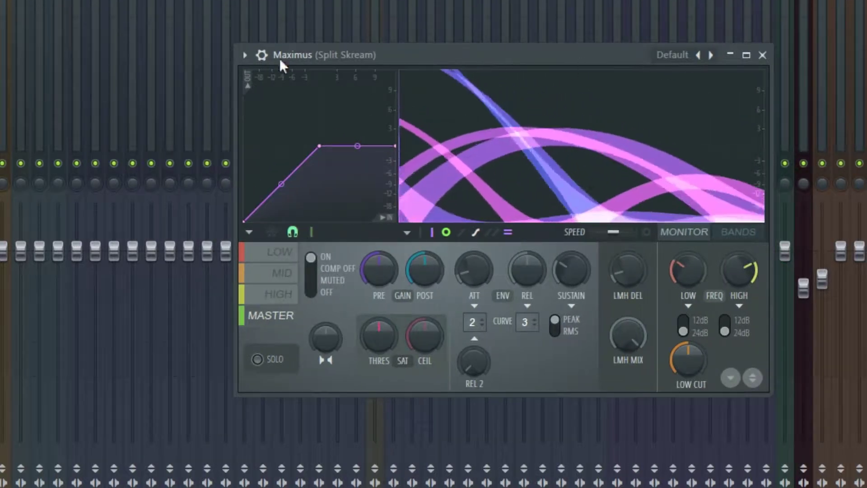
click(245, 54)
click(299, 154)
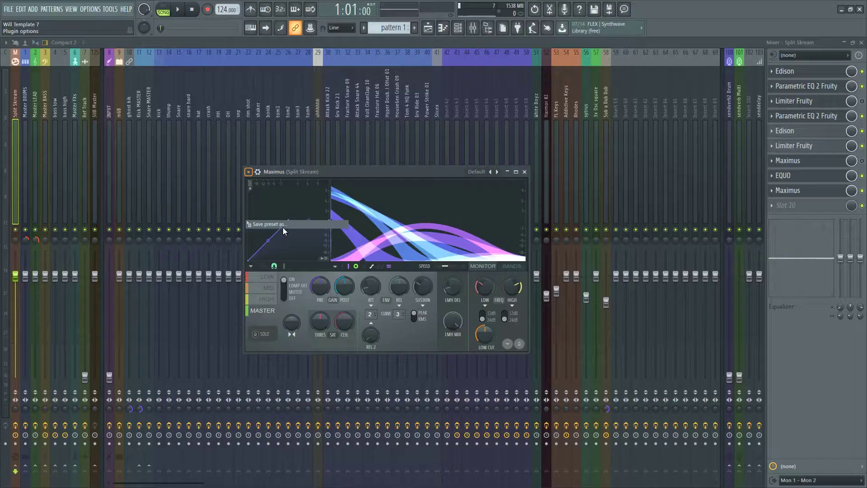
text(De)
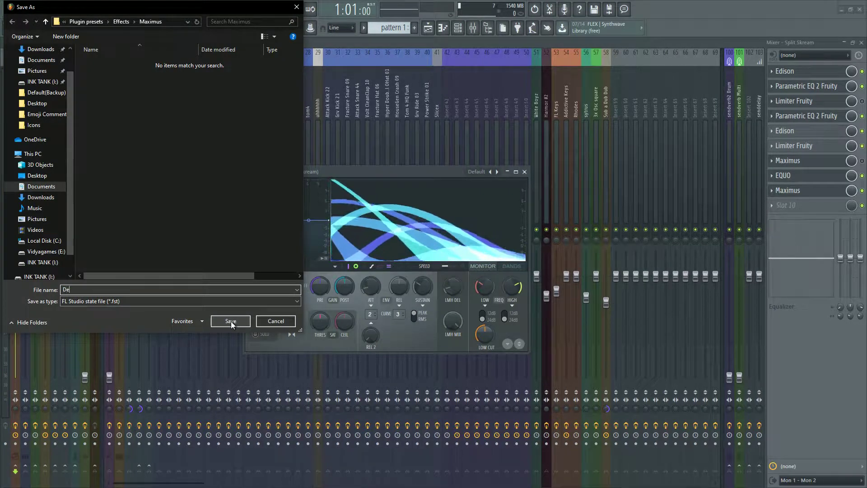
text(fault (Wil)
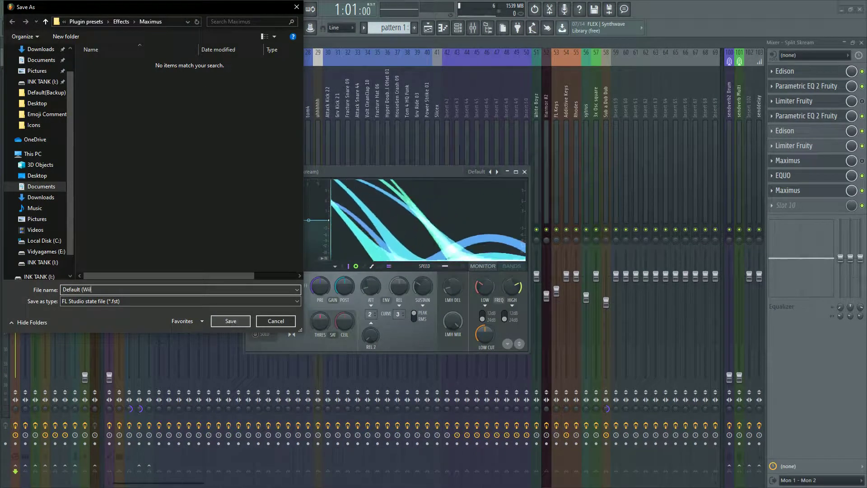
text(l))
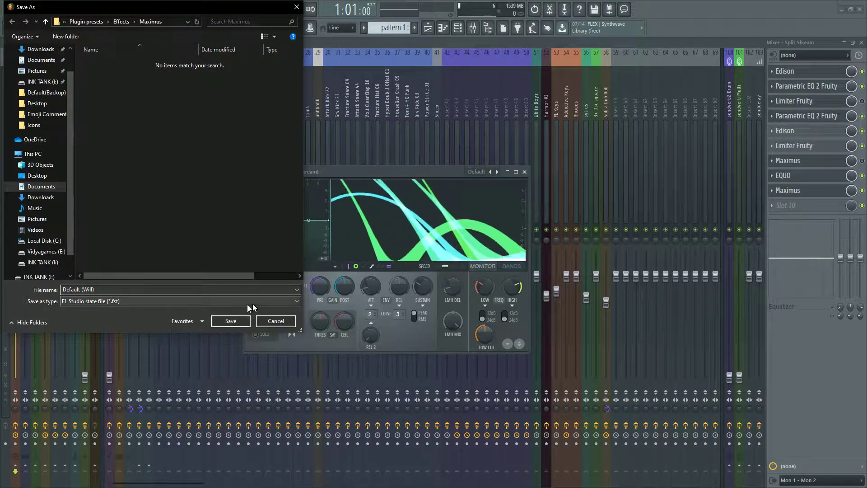
click(231, 320)
Step: Switch to File Explorer, open the Maximus folder under Plugin presets\Effects and select the saved default preset
key(super)
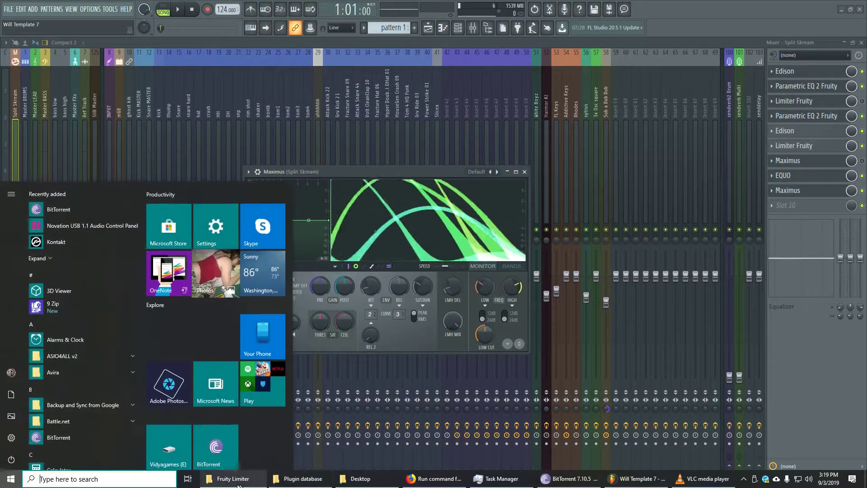
click(239, 483)
key(super)
click(309, 480)
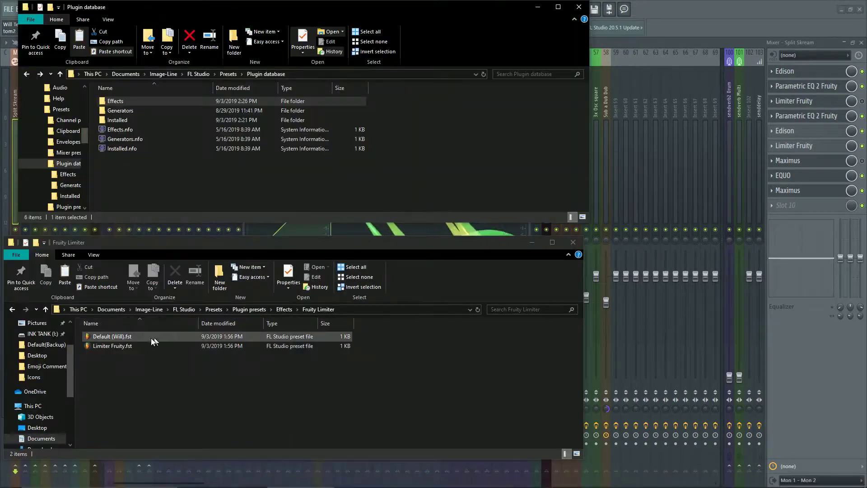
click(13, 309)
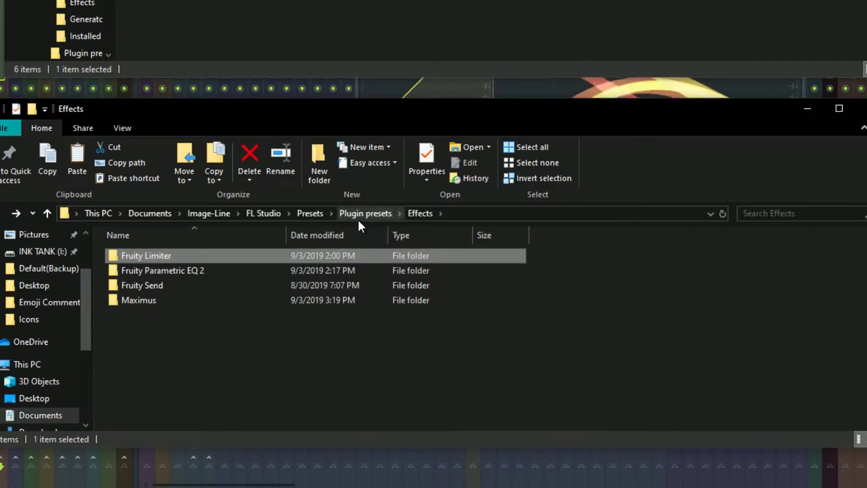
double_click(145, 302)
click(152, 256)
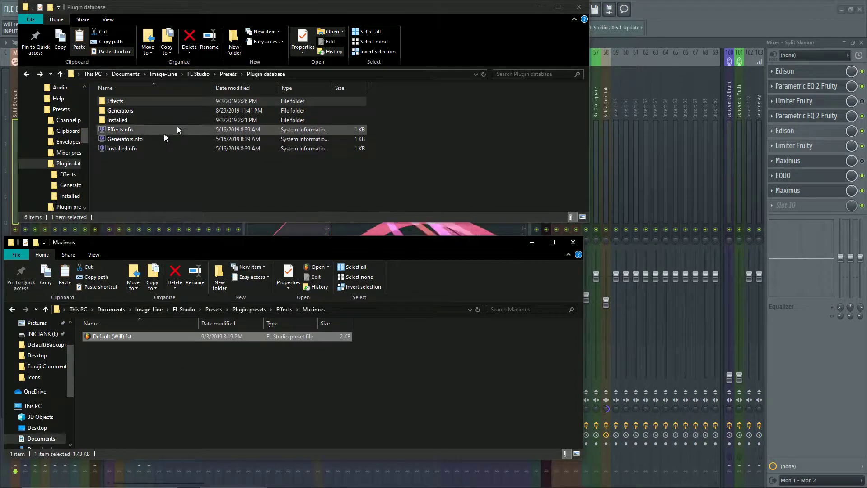
Step: Open the Effects\Dynamics folder in the Plugin database and select Maximus.fst
click(154, 179)
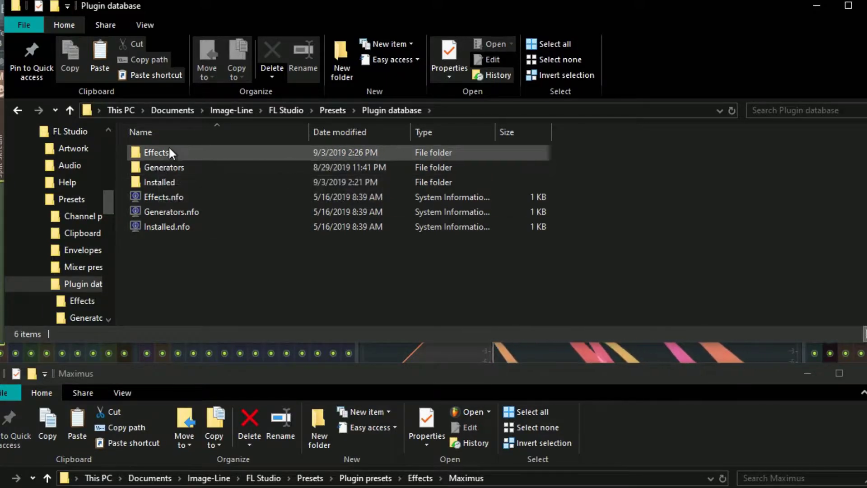
double_click(169, 151)
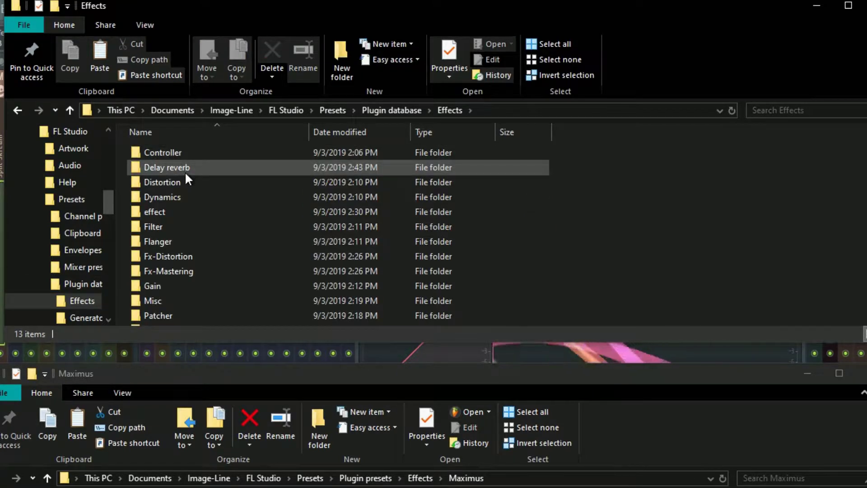
double_click(186, 197)
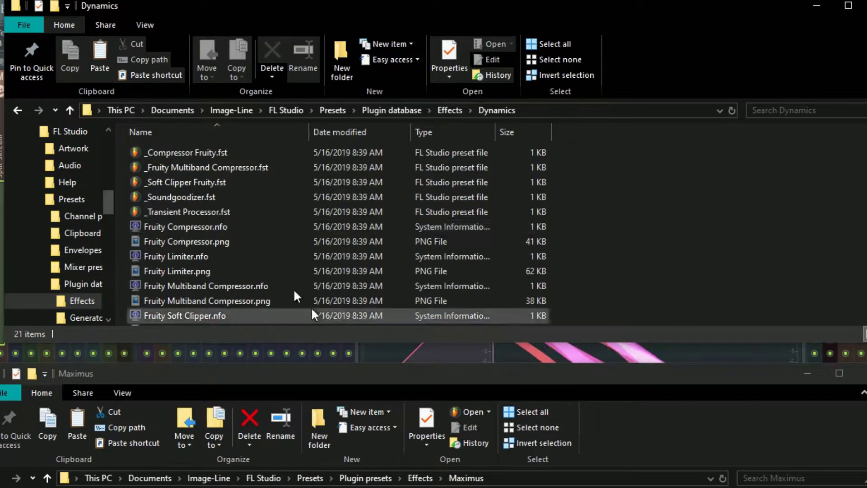
scroll(300, 253, down, 1)
scroll(305, 229, up, 1)
scroll(305, 229, down, 3)
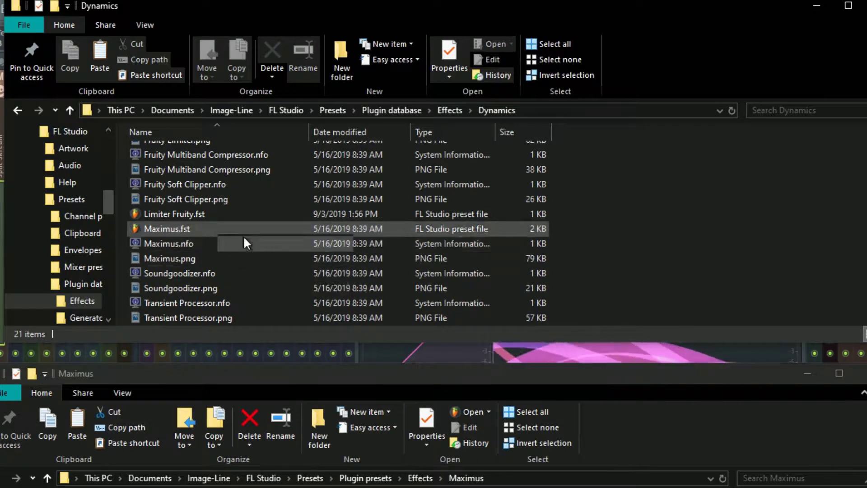
click(173, 231)
scroll(242, 266, up, 3)
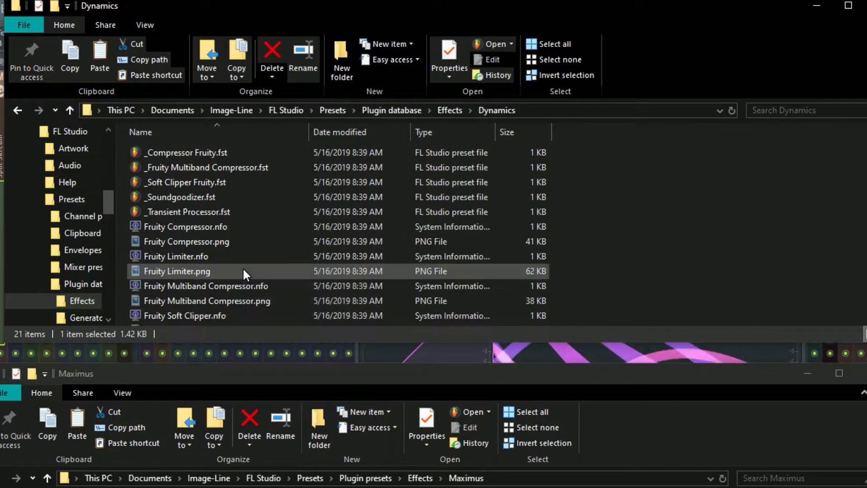
Step: Examine the underscore prefix in the file name of _Compressor Fruity.fst, leaving the name as it is
click(183, 154)
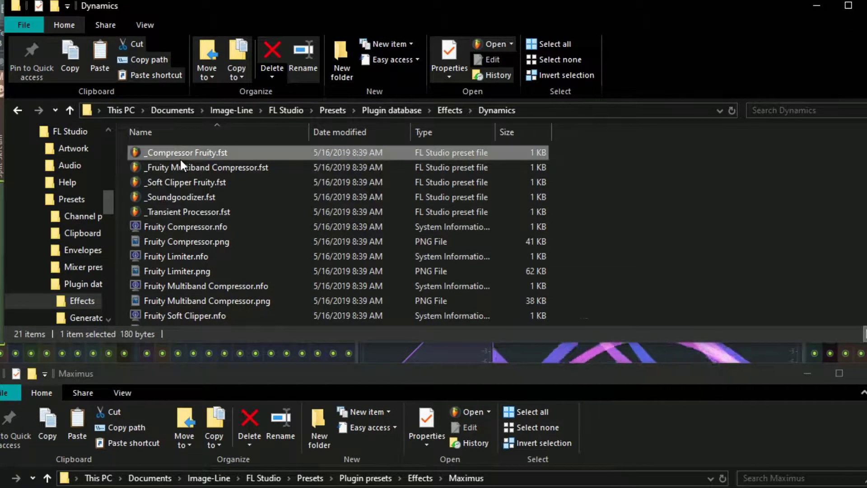
key(F2)
key(Left)
key(Right)
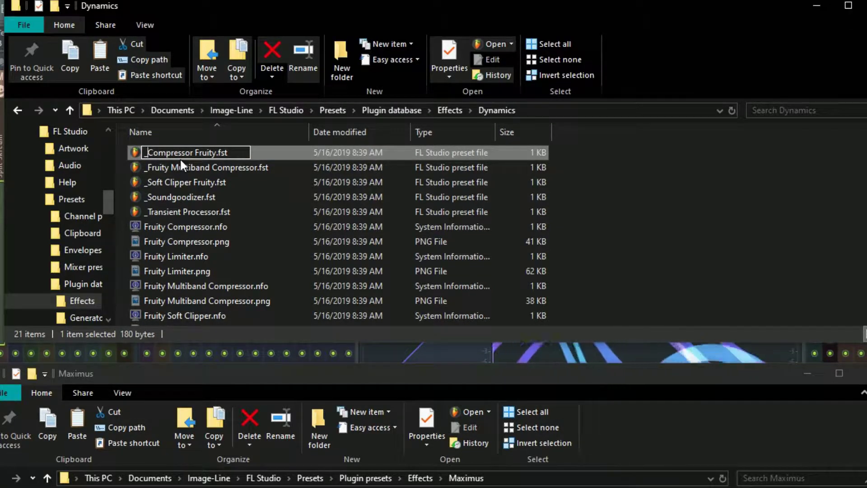
key(Return)
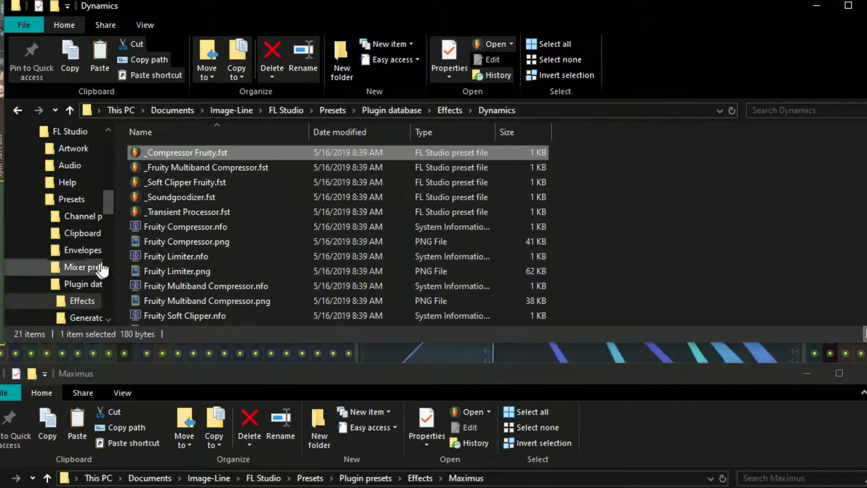
Step: Locate Maximus.fst in the Dynamics folder and duplicate the saved default preset within the Maximus presets folder
scroll(357, 195, down, 3)
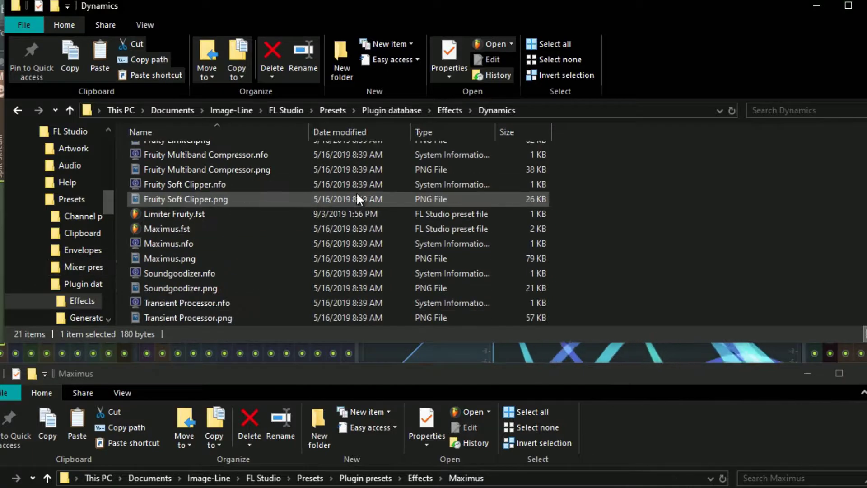
click(159, 229)
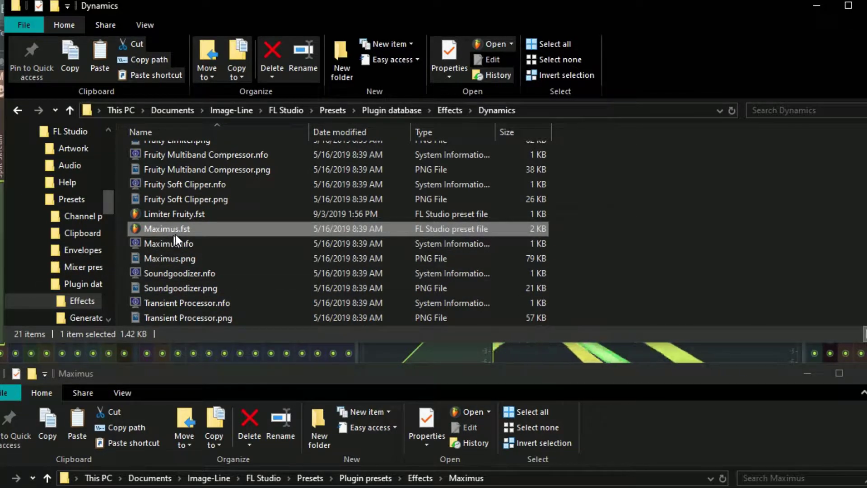
click(225, 485)
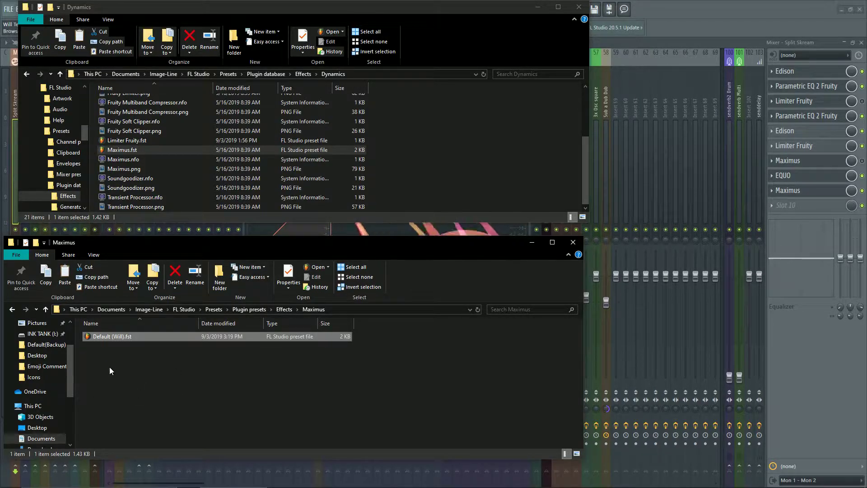
key(ctrl+c)
key(ctrl+v)
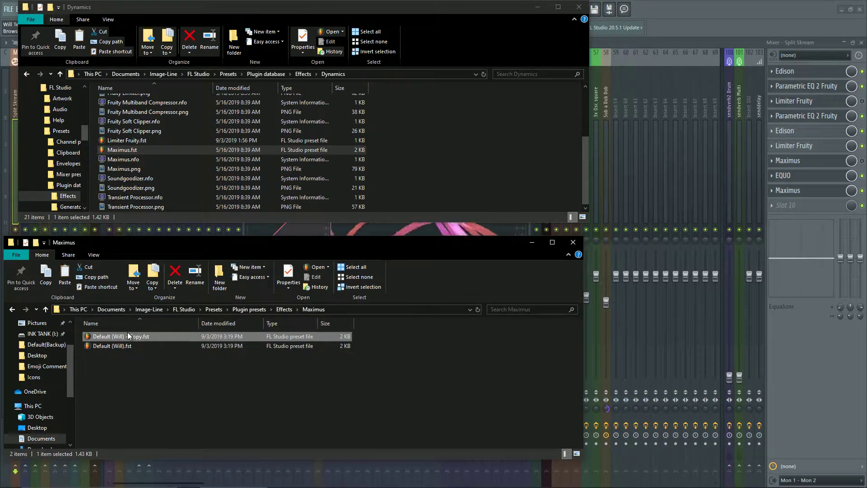
Step: Copy the name of Maximus.fst in the Dynamics folder and rename the duplicated preset as Maximus
click(122, 149)
key(F2)
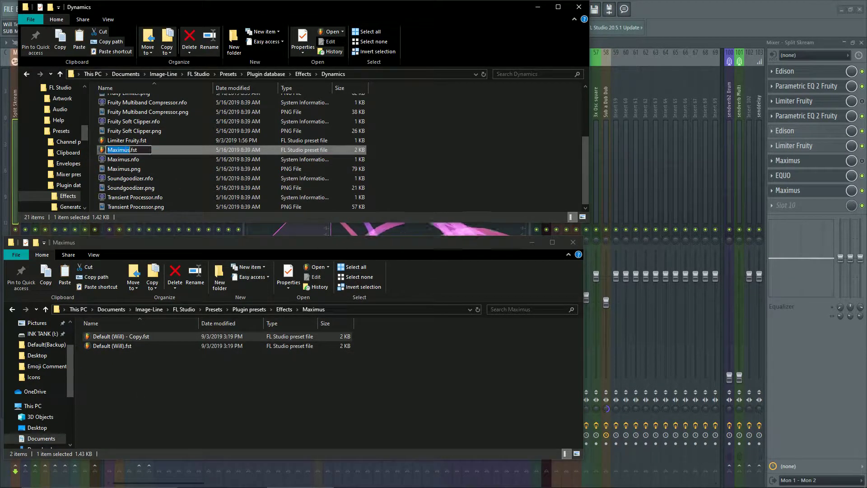
click(110, 337)
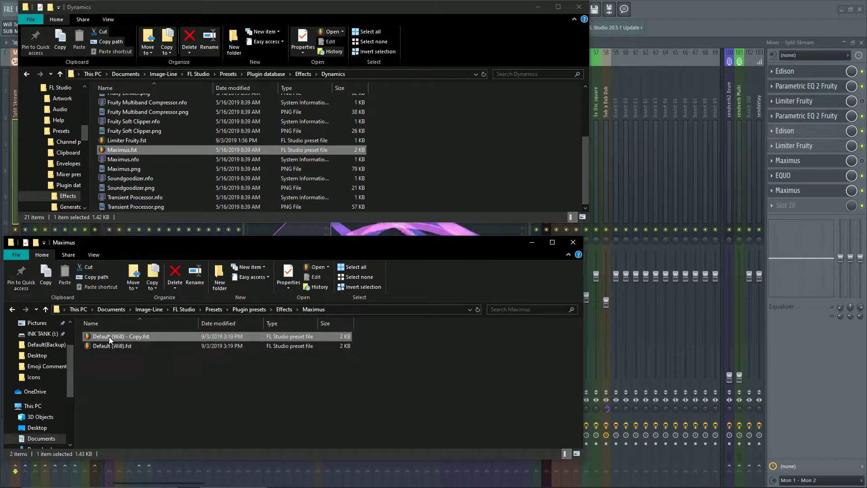
key(F2)
key(ctrl+v)
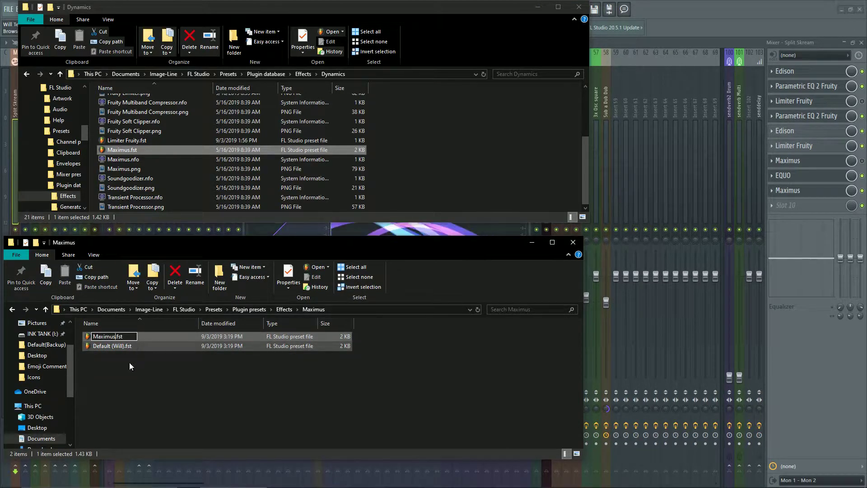
key(Return)
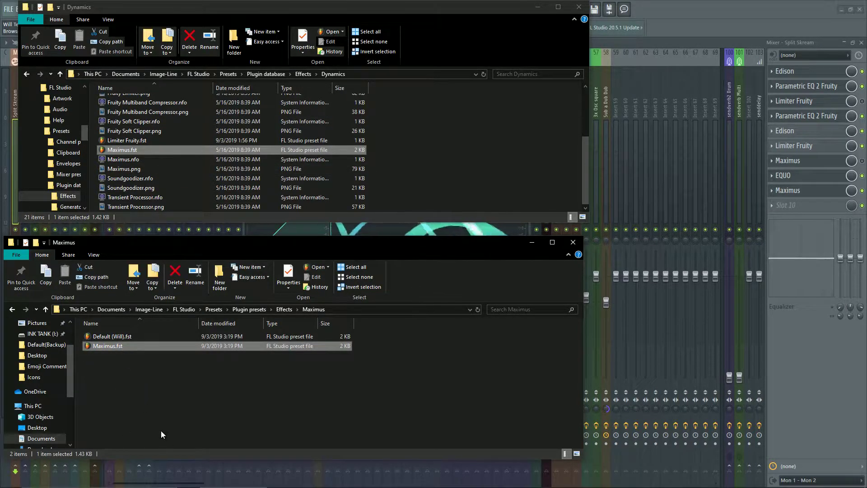
Step: Copy the new Maximus.fst preset into the Dynamics folder, replacing the existing file there
click(218, 12)
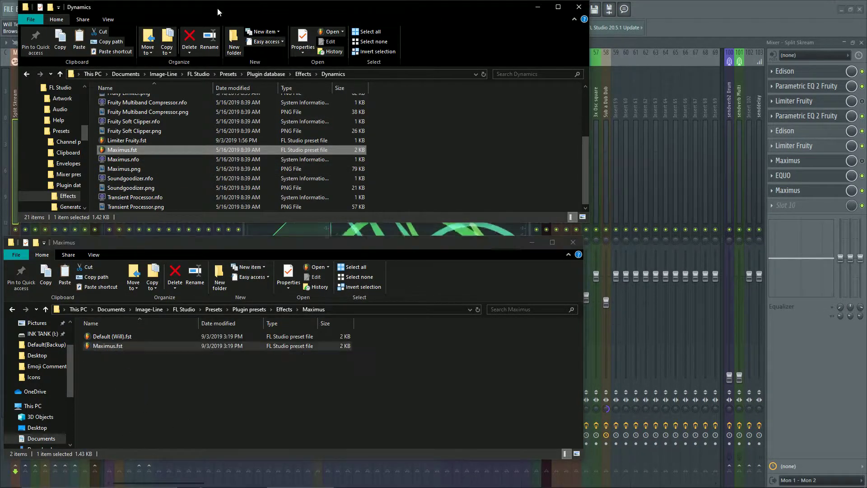
key(ctrl+v)
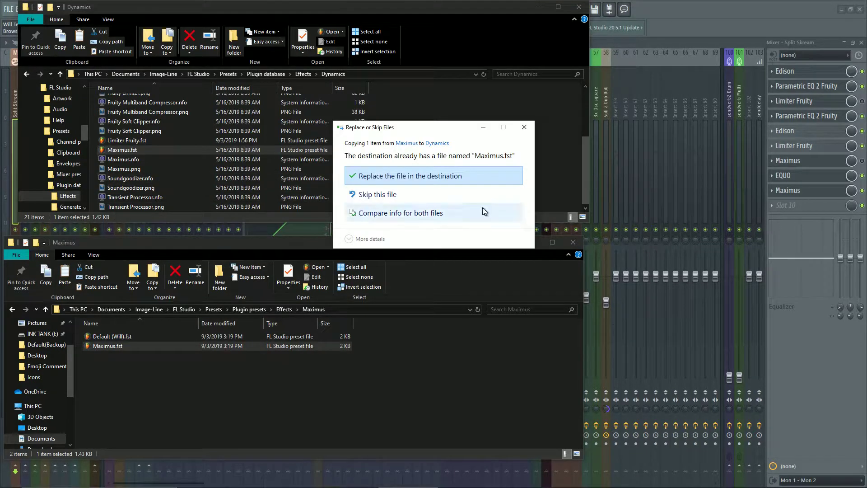
click(418, 179)
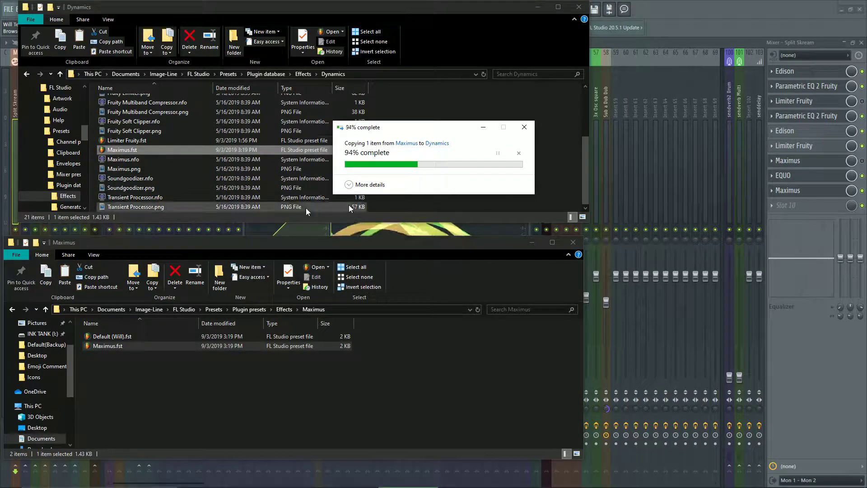
Step: Switch to FL Studio and load Maximus into effect slot 10 of the Split Skream mixer track
click(759, 33)
click(772, 204)
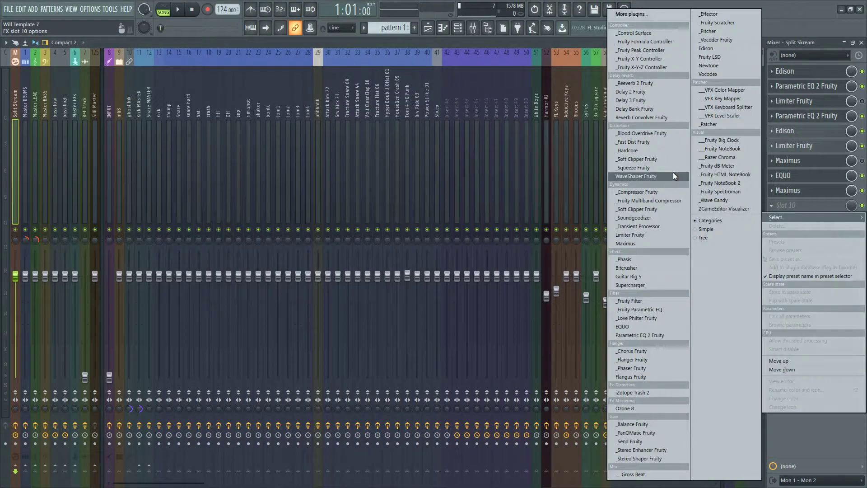
key(m)
key(m)
key(m)
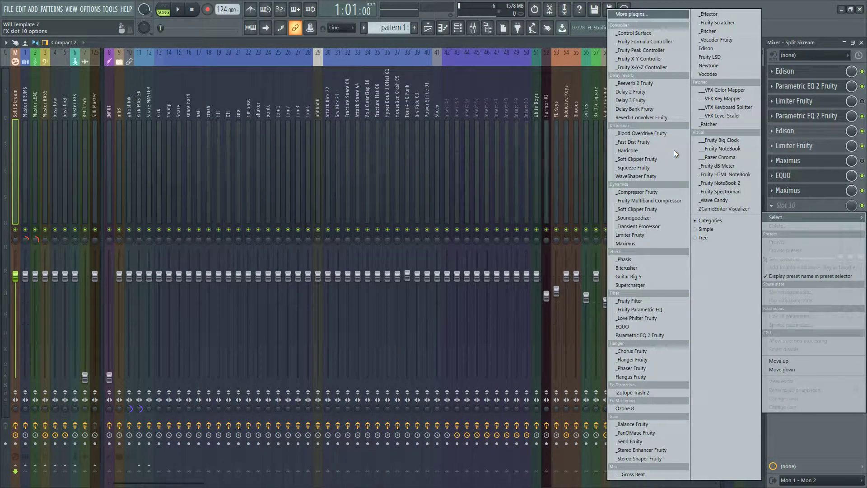
key(Return)
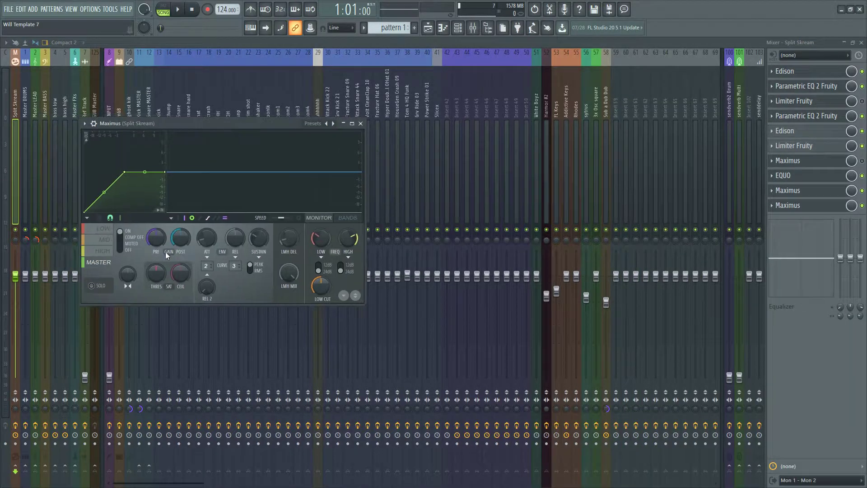
Step: Examine the band settings of the newly loaded Maximus and close its window
click(106, 240)
click(110, 251)
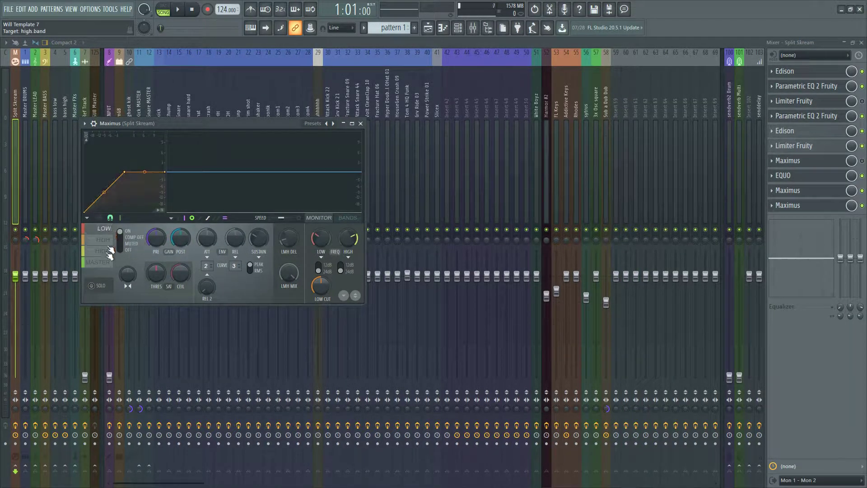
click(360, 123)
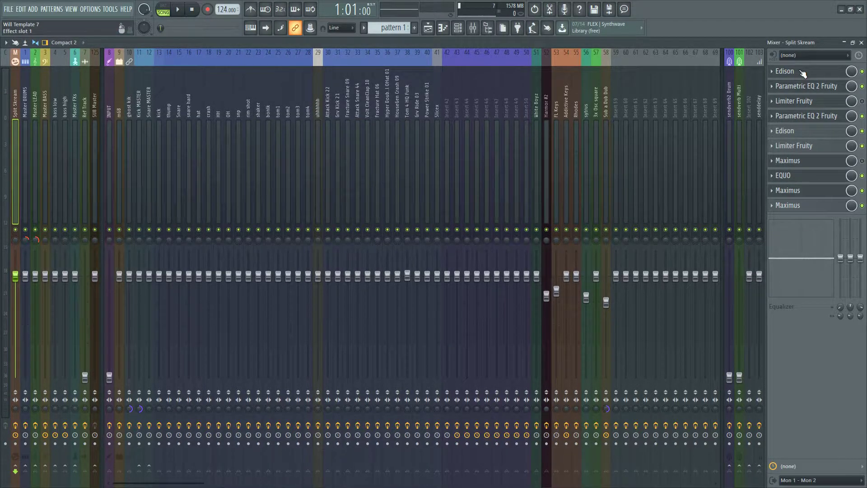
Step: Switch to File Explorer and bring up the Maximus presets and Dynamics folders
key(super)
click(230, 482)
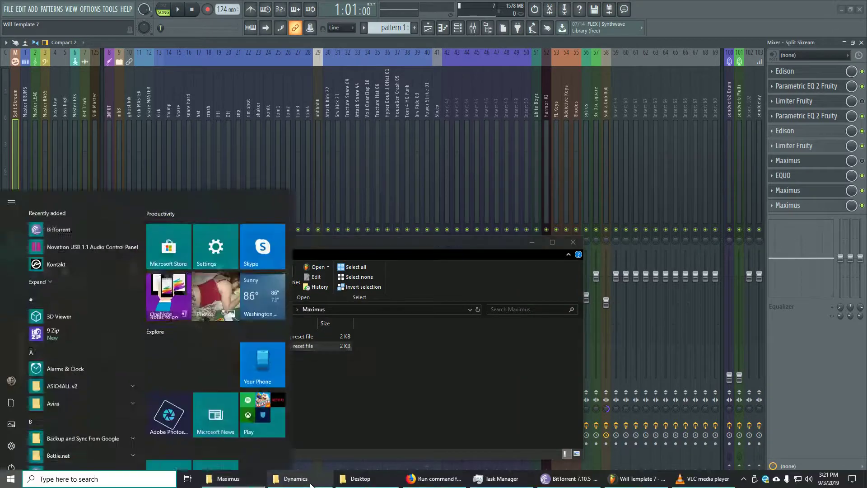
click(289, 482)
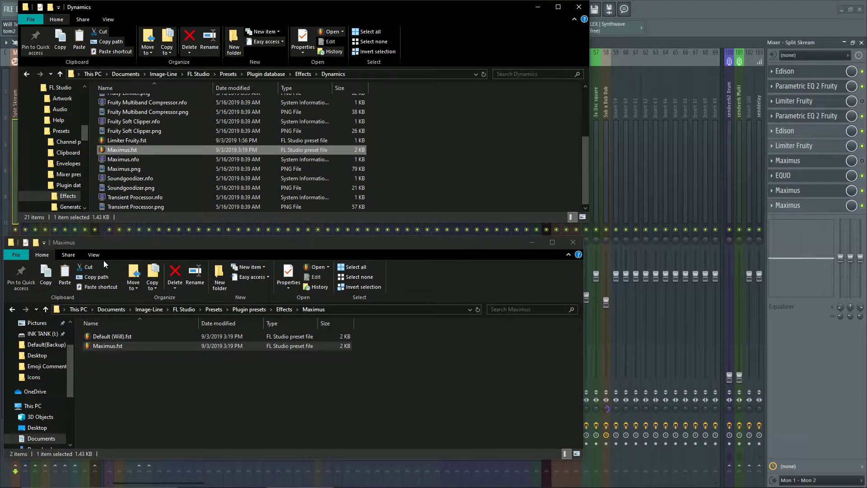
Step: Return both File Explorer windows, for Plugin presets and Plugin database, to their Effects folders
click(12, 309)
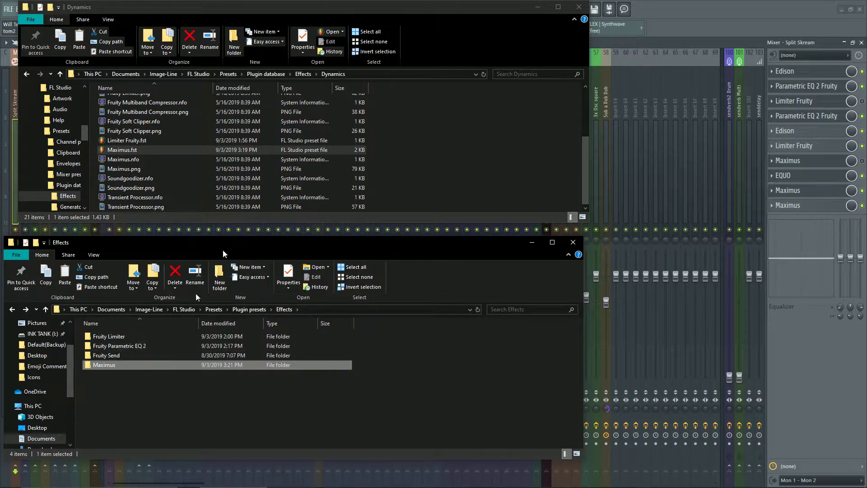
click(239, 17)
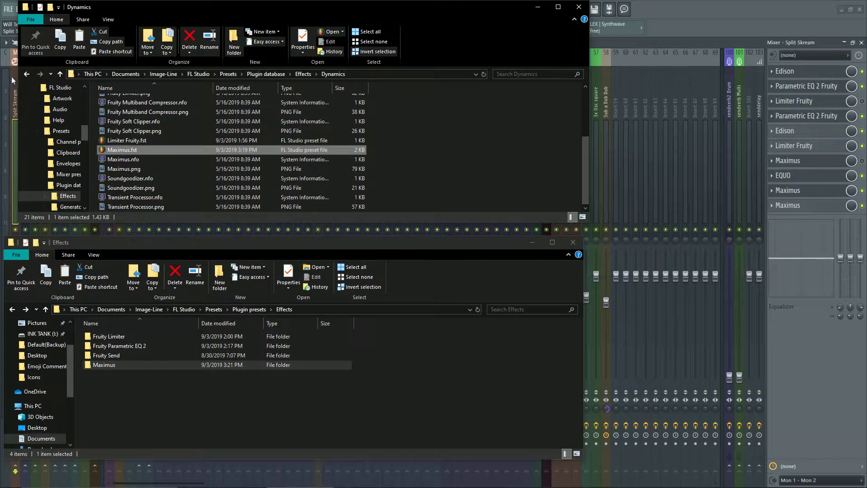
click(27, 77)
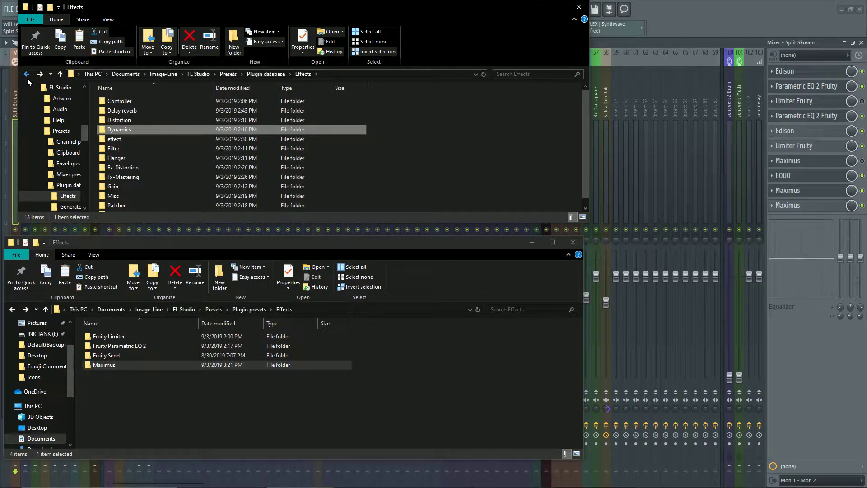
Step: Examine the preset files in the effect and Fx-Mastering folders of the Plugin database, returning to the Effects folder
double_click(135, 137)
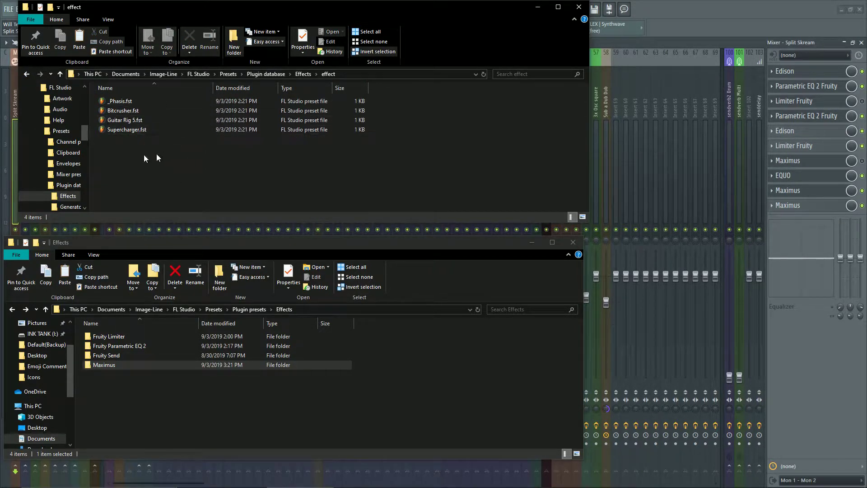
click(26, 73)
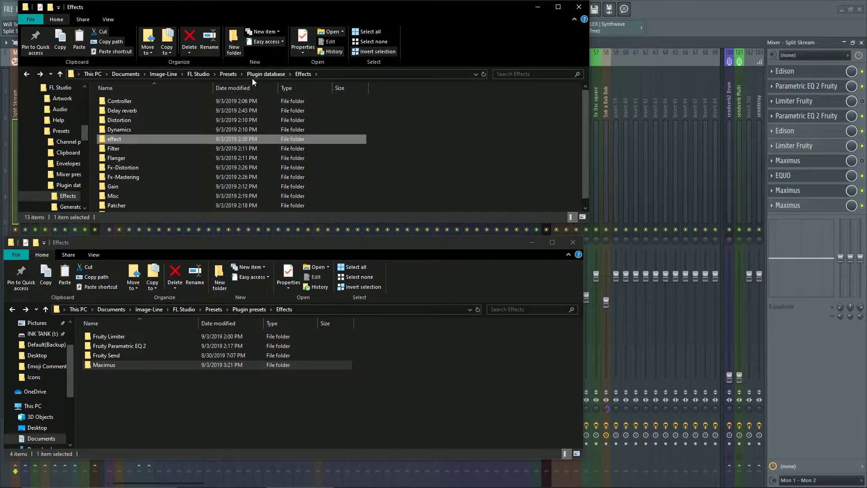
double_click(123, 140)
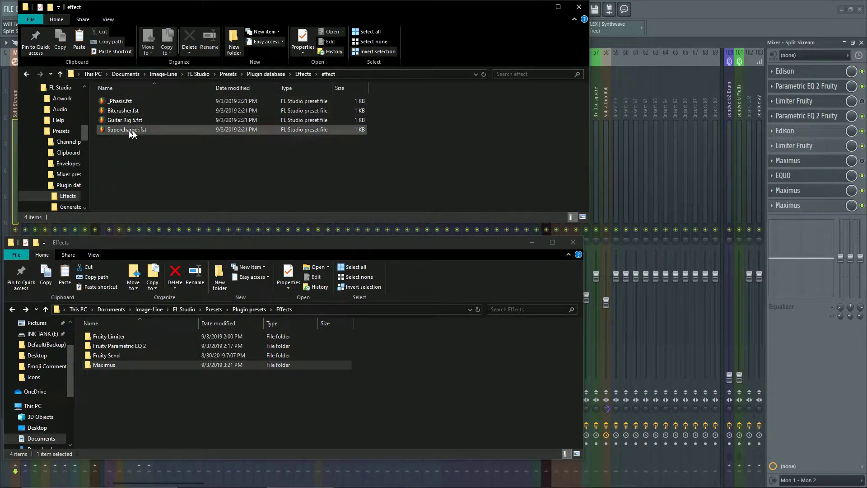
click(26, 74)
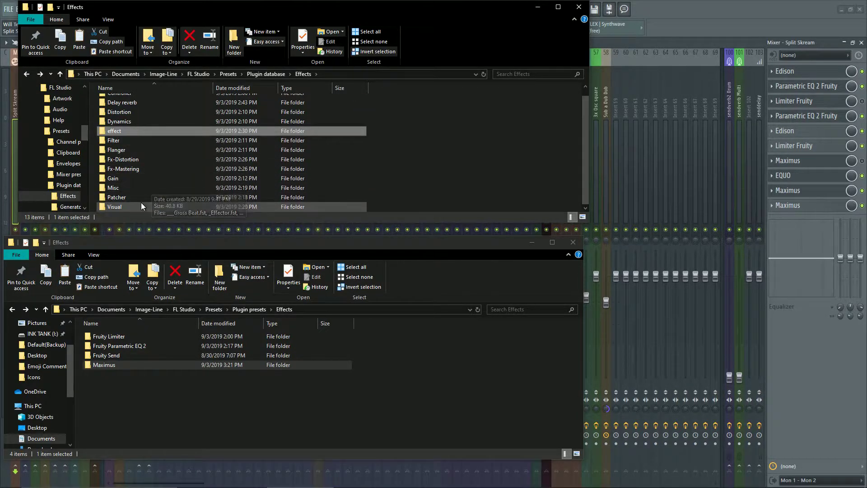
click(130, 170)
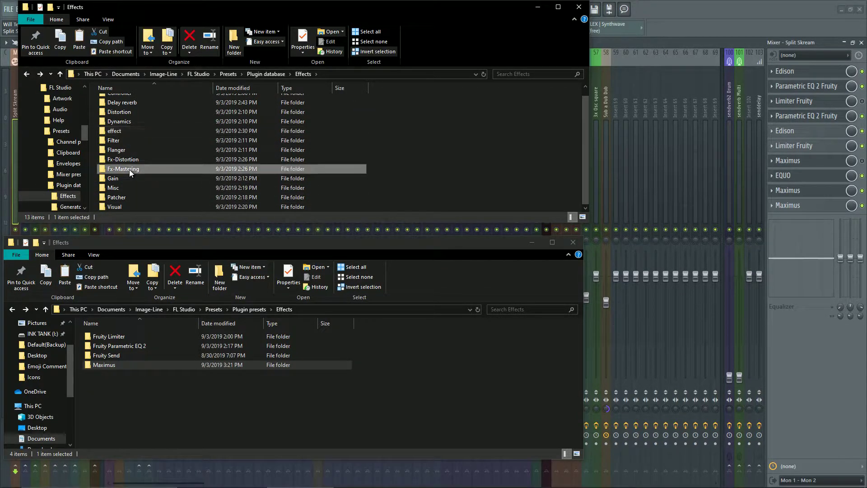
double_click(130, 171)
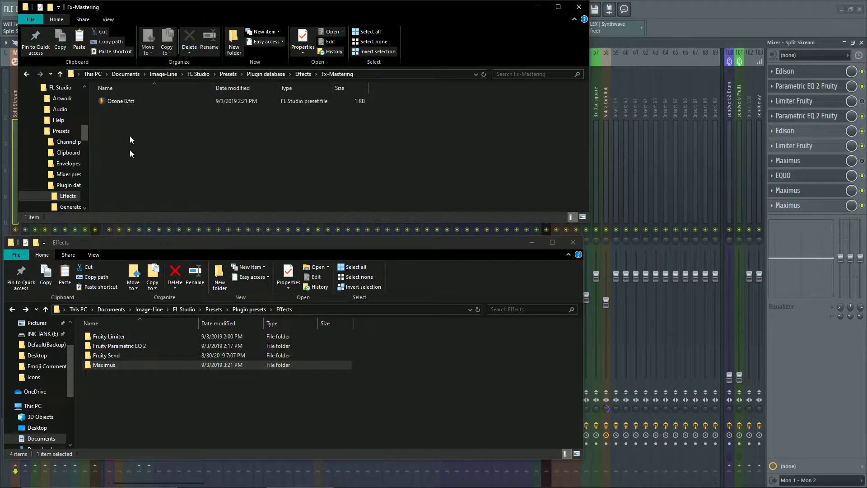
click(29, 75)
drag(166, 11, 153, 18)
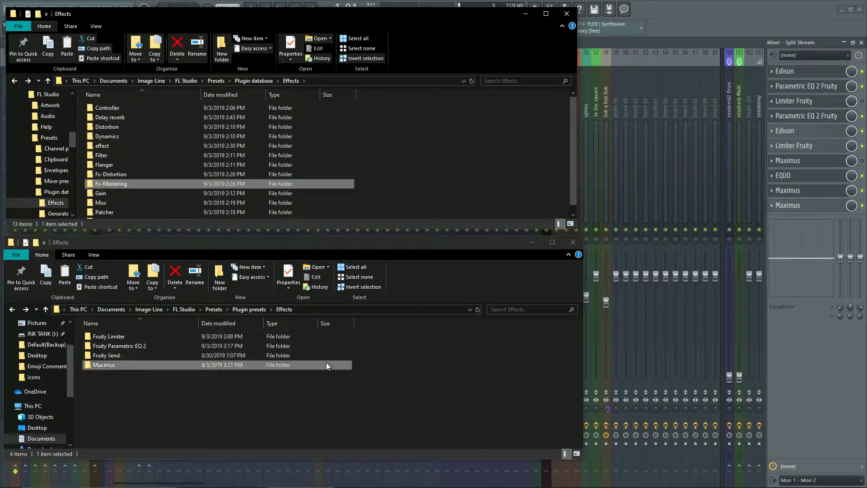
Step: Switch to FL Studio and bring up the categorized list of replacement plugins for EQUO in effect slot 8
click(714, 36)
click(772, 175)
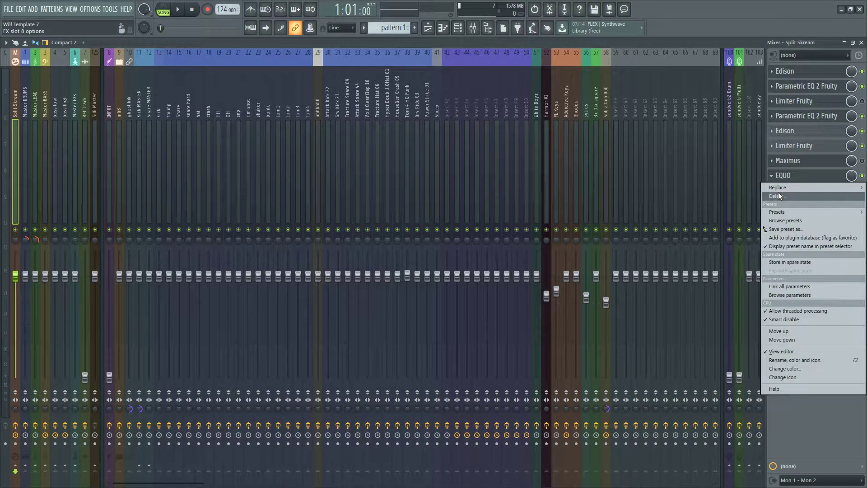
mouse_move(782, 188)
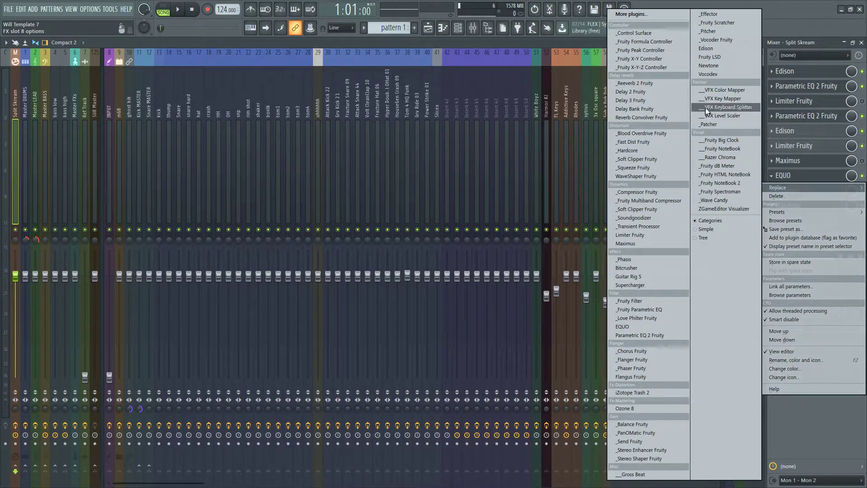